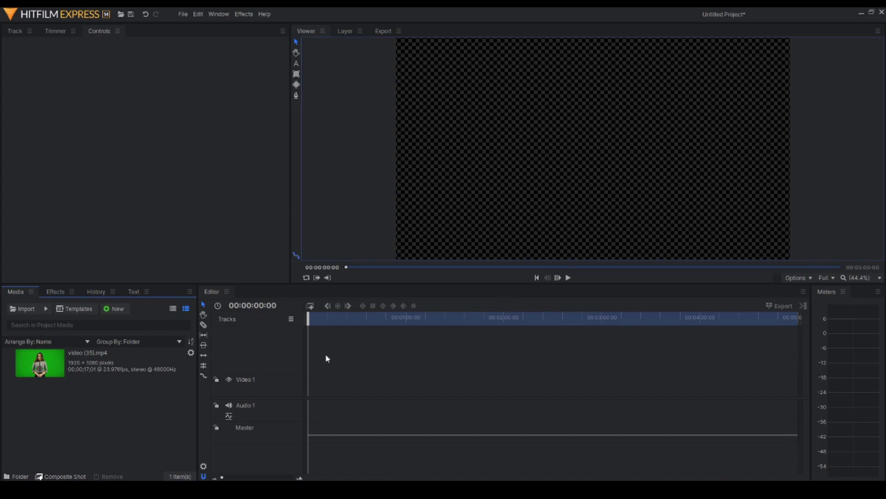
- Create a composite shot from the green-screen clip video (35).mp4
click(46, 373)
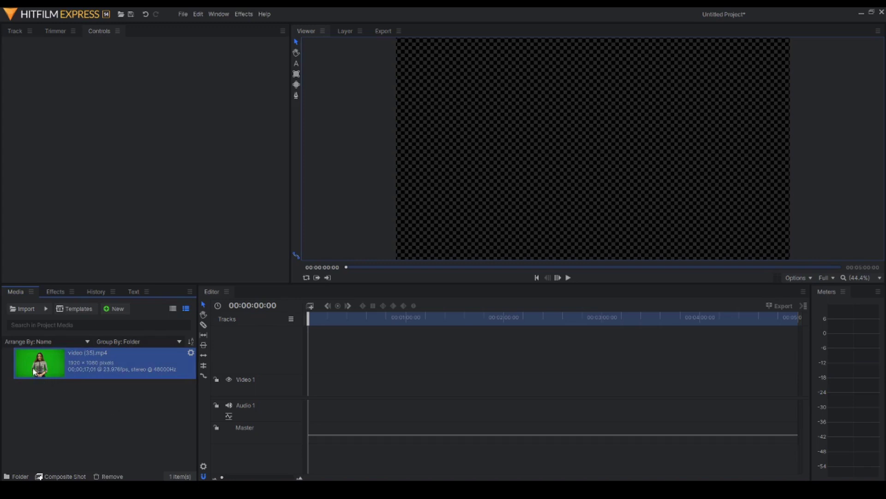
drag(32, 366, 113, 453)
drag(59, 473, 58, 475)
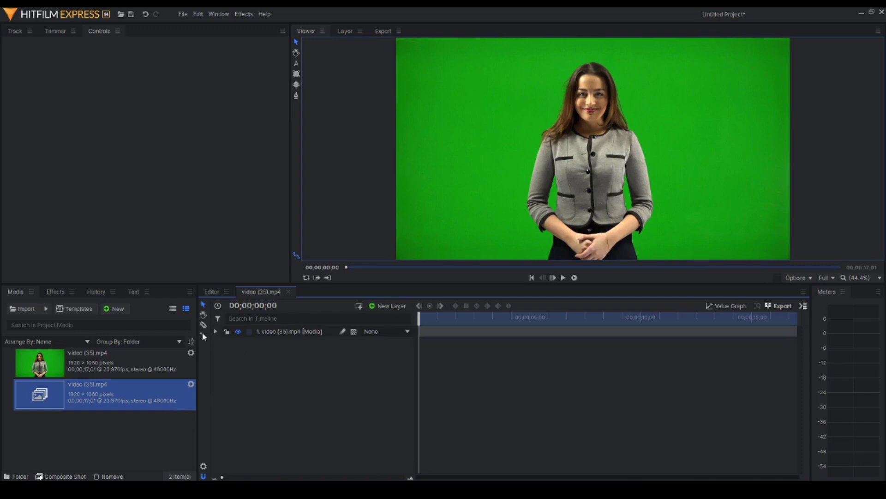
- Search the effects for 'green' and apply the Greenscreen Key preset to the video layer
click(53, 292)
click(50, 310)
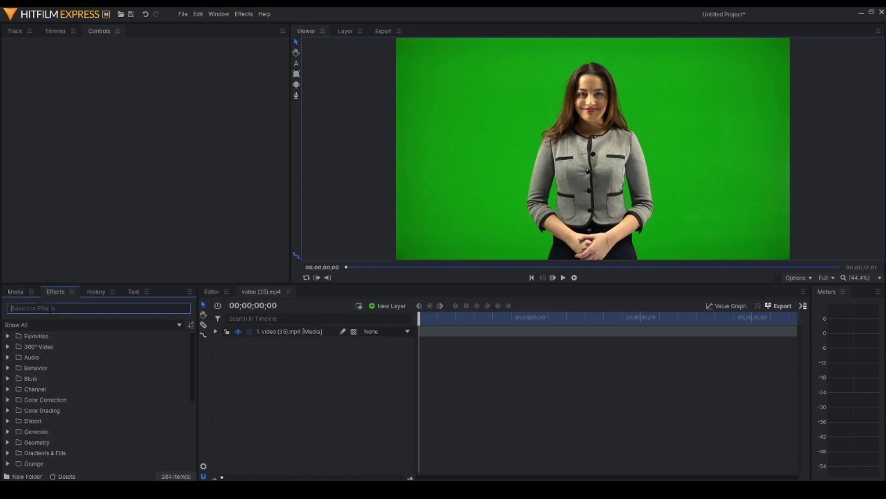
text(chroma)
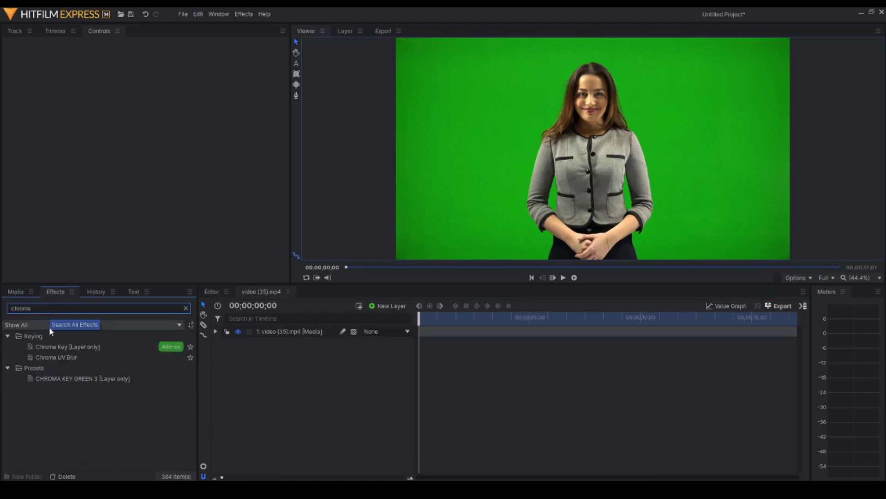
key(BackSpace)
key(BackSpace)
key(BackSpace)
key(BackSpace)
key(BackSpace)
key(BackSpace)
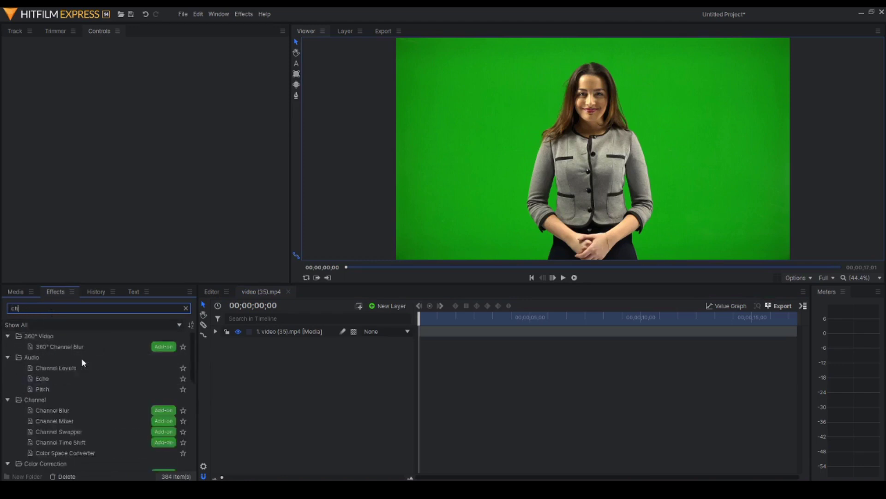
text(green)
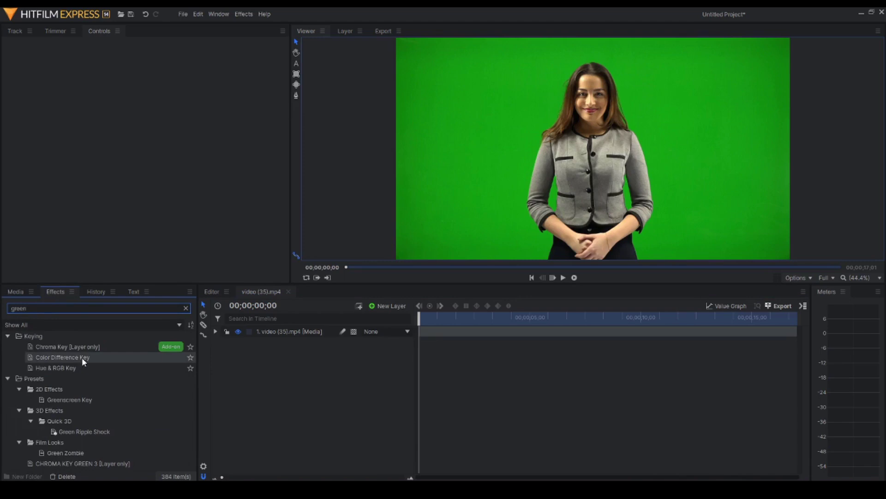
click(88, 403)
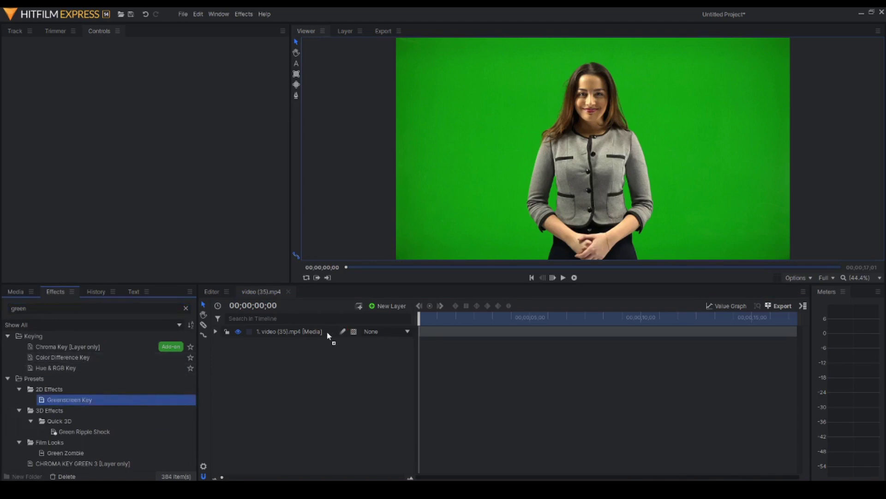
drag(308, 320, 311, 331)
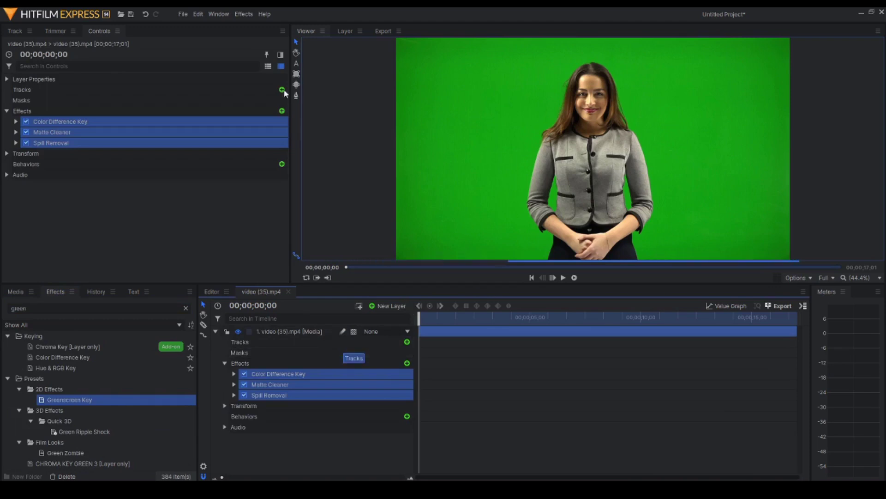
scroll(642, 165, up, 1)
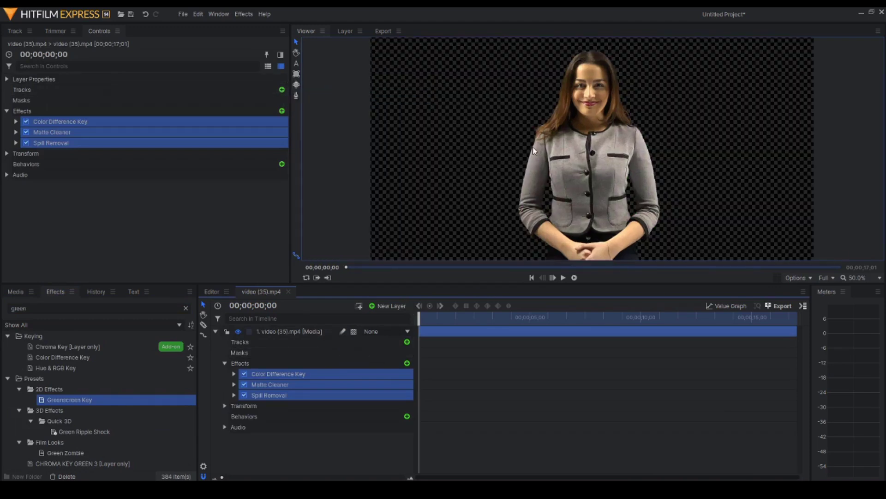
scroll(511, 141, up, 3)
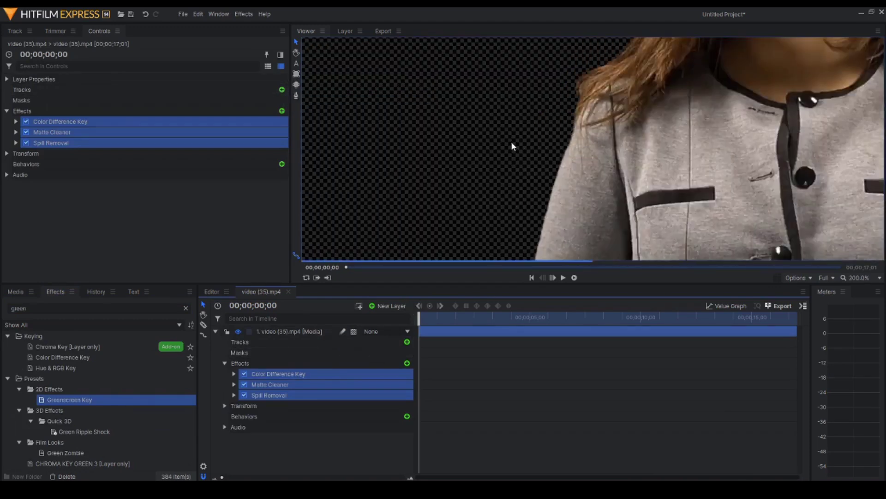
scroll(511, 141, down, 2)
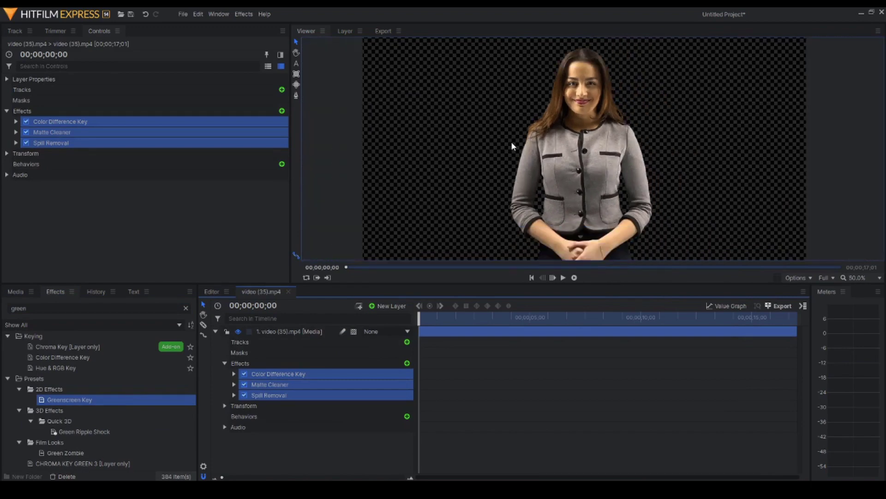
- Search the effects for 'hue' and add Hue Shift below Spill Removal on the layer
double_click(41, 305)
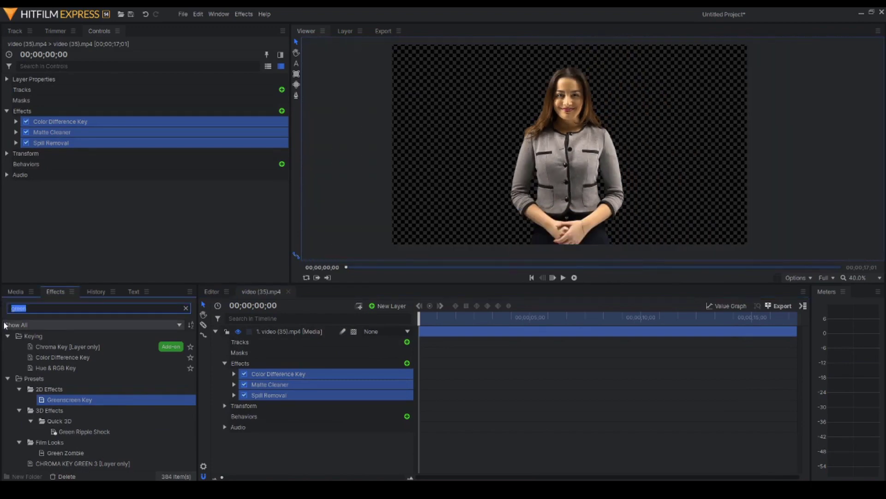
key(BackSpace)
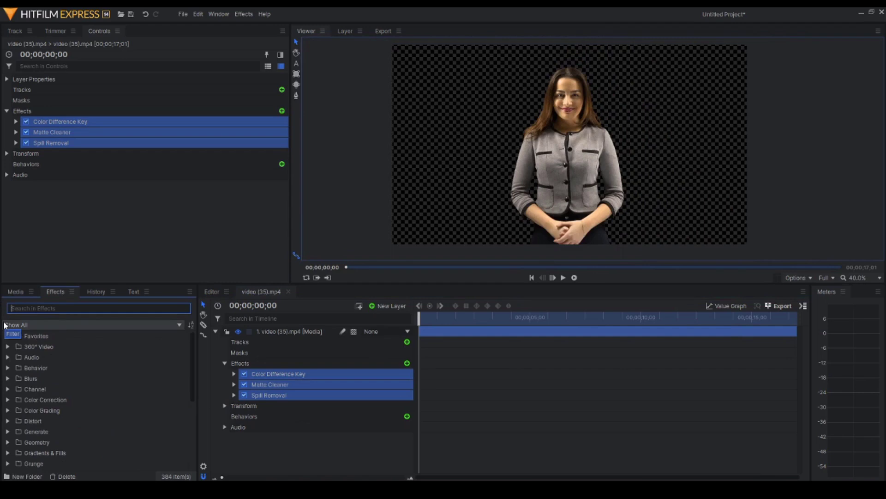
text(hue)
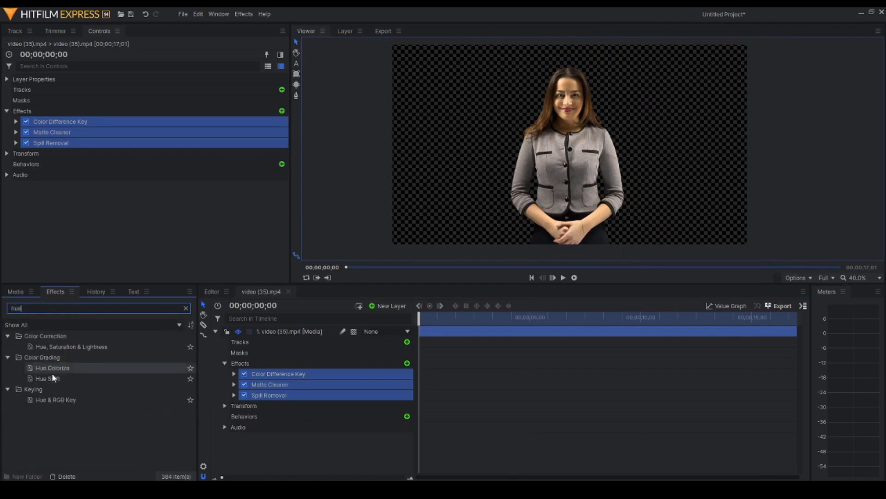
drag(51, 376, 286, 405)
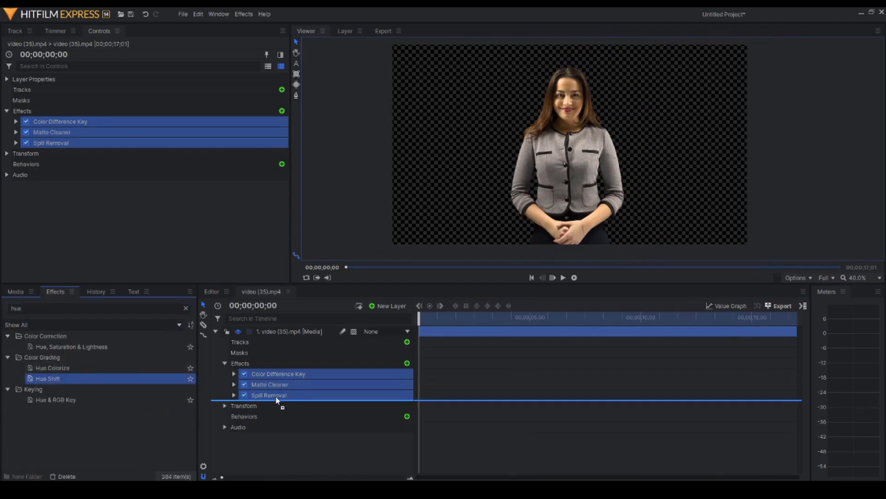
drag(277, 370, 258, 365)
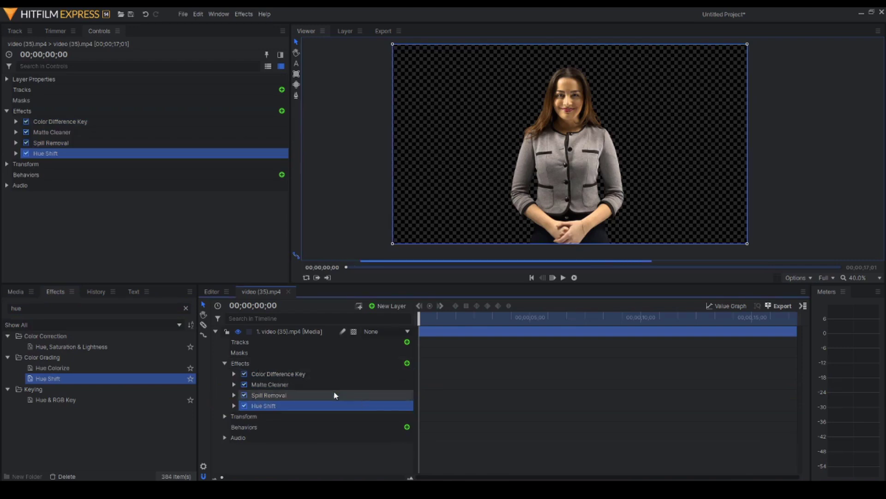
- Check the Hue Shift settings, collapse the layer's properties and select the video layer
click(234, 405)
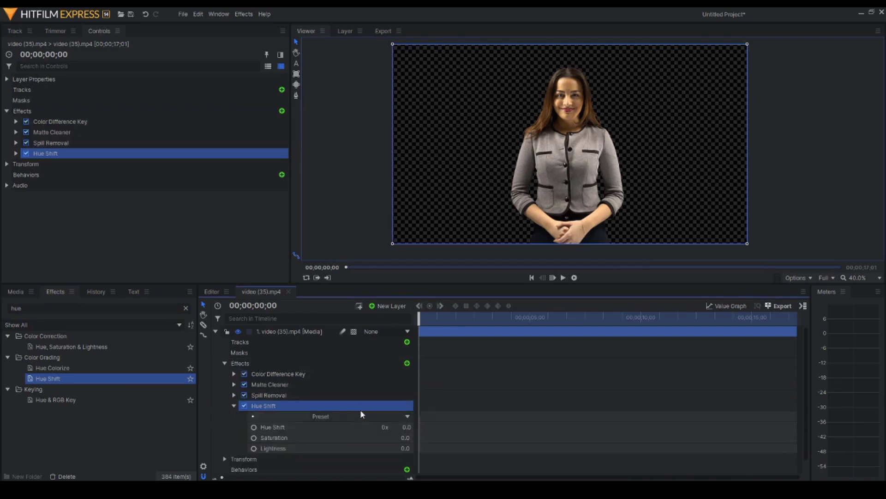
click(234, 405)
click(216, 331)
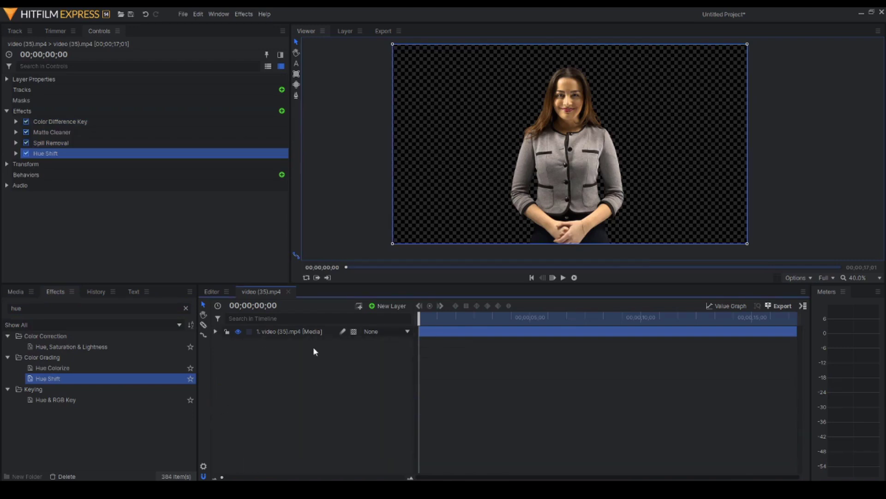
click(296, 334)
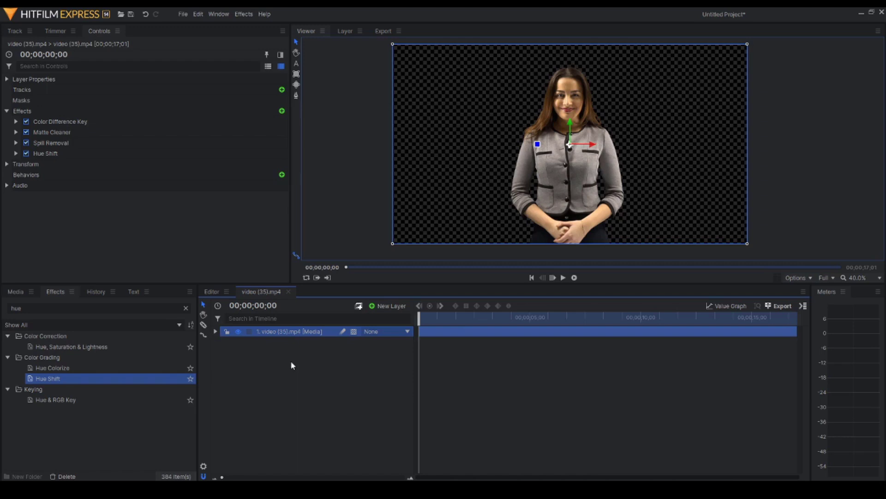
- Duplicate the video layer and expand the new top layer video (35).mp4[2]
click(235, 347)
click(273, 333)
key(ctrl+d)
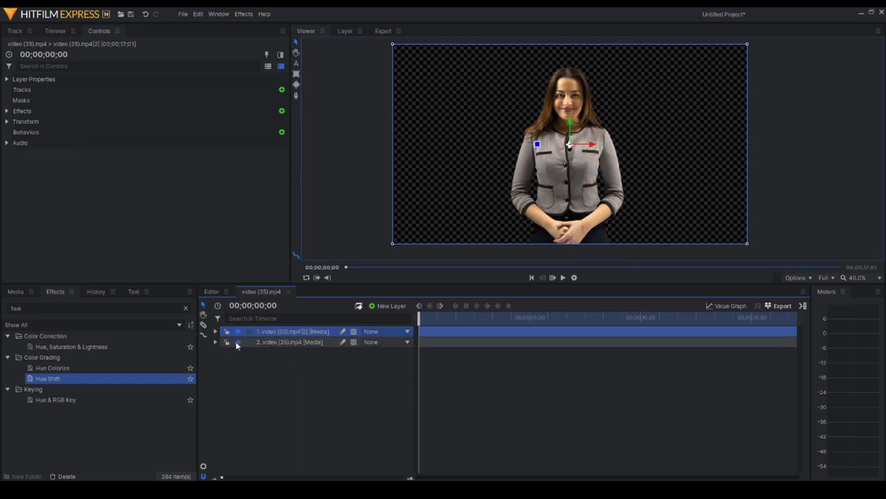
click(215, 332)
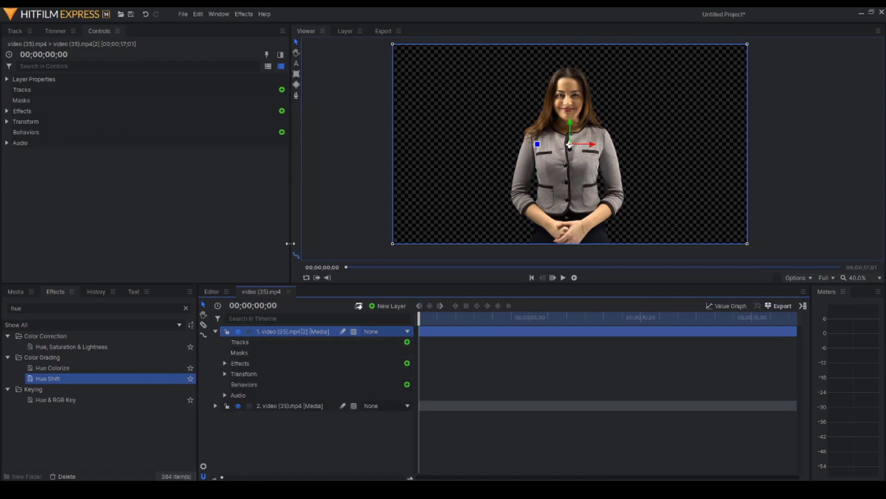
- Pick the ellipse mask tool and move the playhead a few seconds later
click(296, 96)
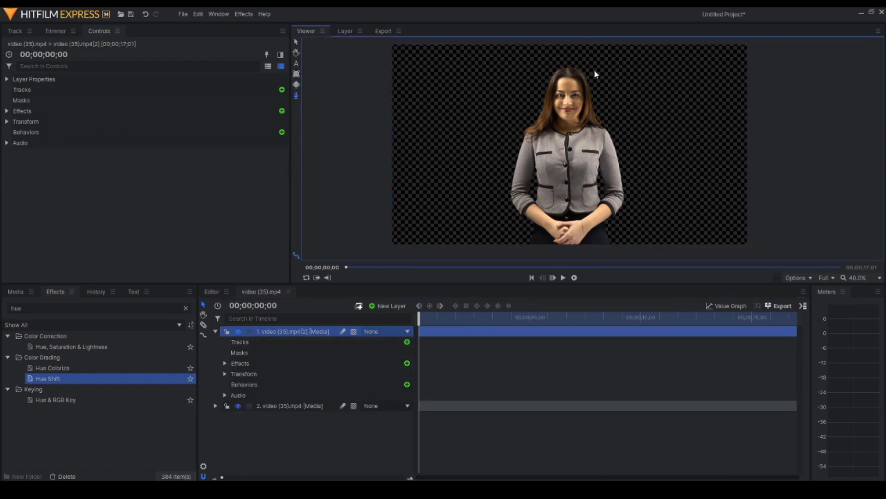
scroll(594, 74, up, 3)
click(424, 316)
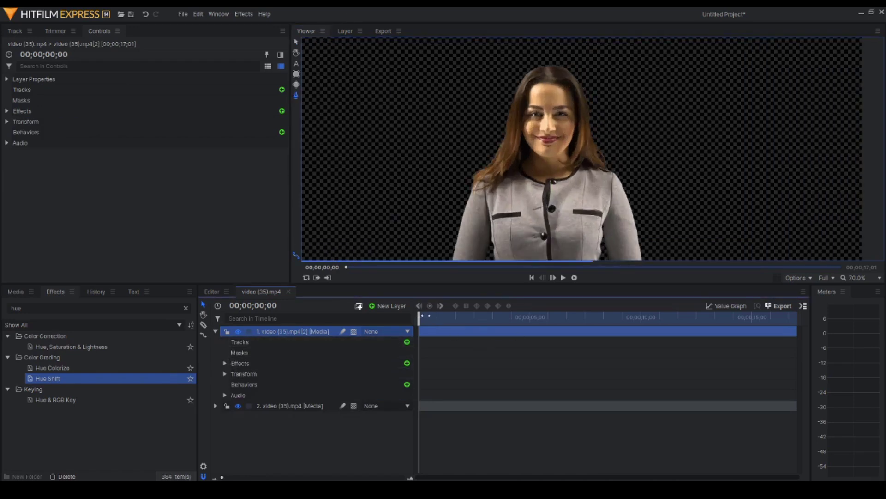
drag(436, 314, 540, 315)
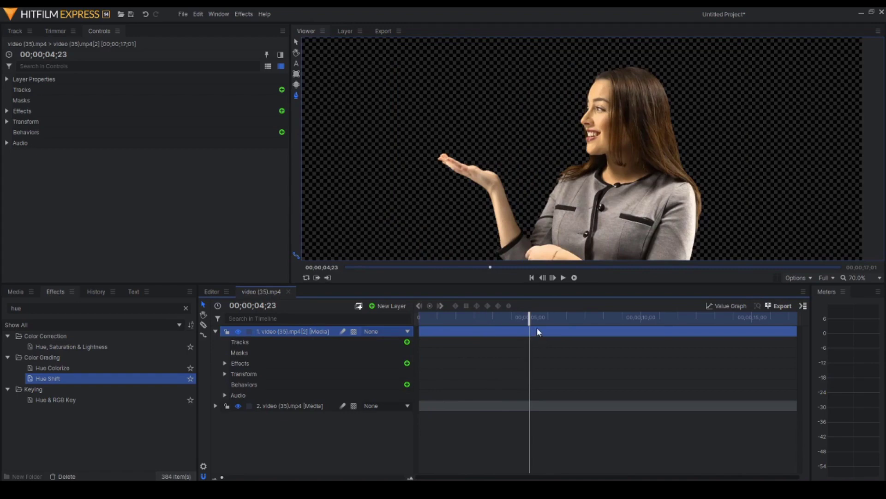
- Draw a small five-point mask on top of the woman's head
click(630, 80)
click(619, 86)
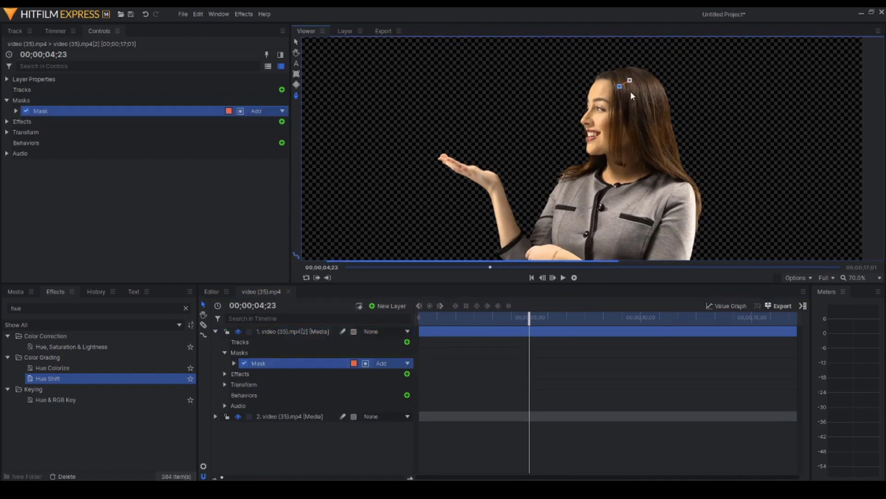
click(631, 93)
click(645, 86)
click(637, 78)
click(630, 80)
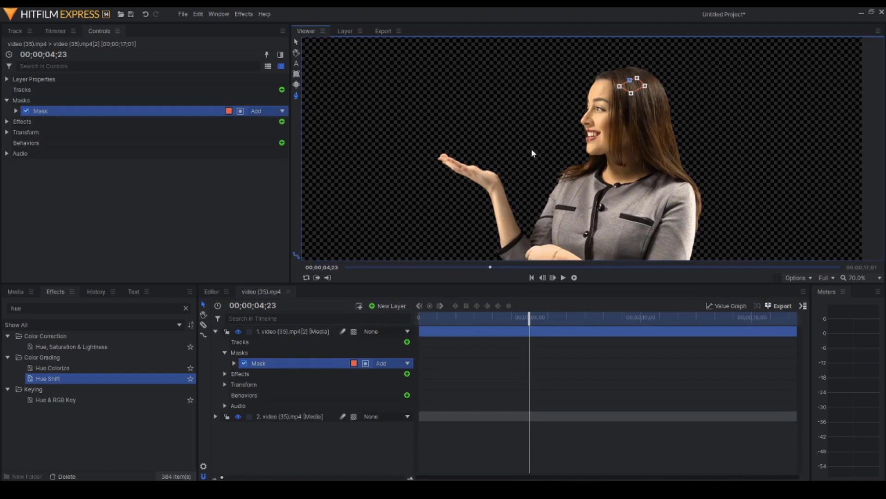
- Set the duplicate layer's Hue Shift value to 93 to tint the masked spot green
click(224, 385)
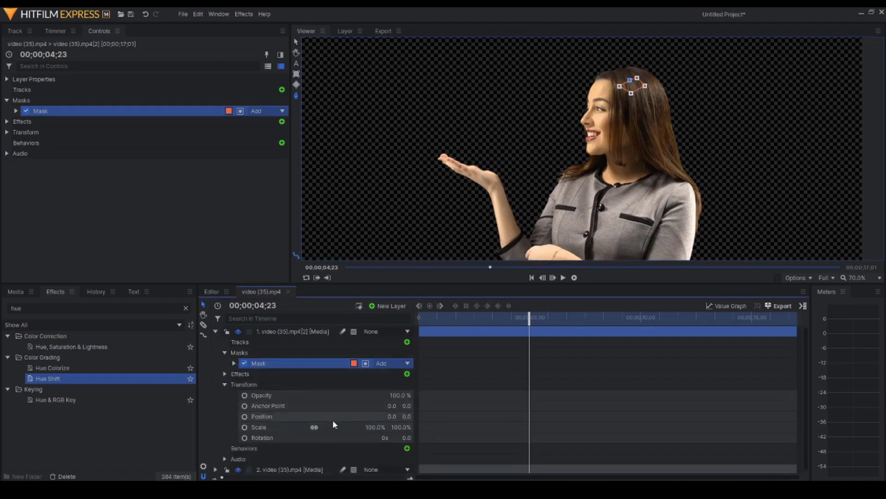
click(224, 374)
click(234, 418)
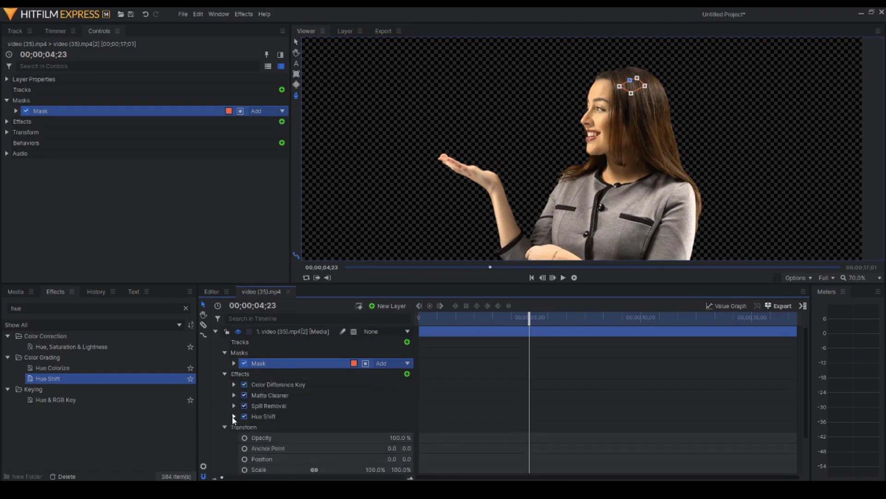
scroll(270, 395, down, 2)
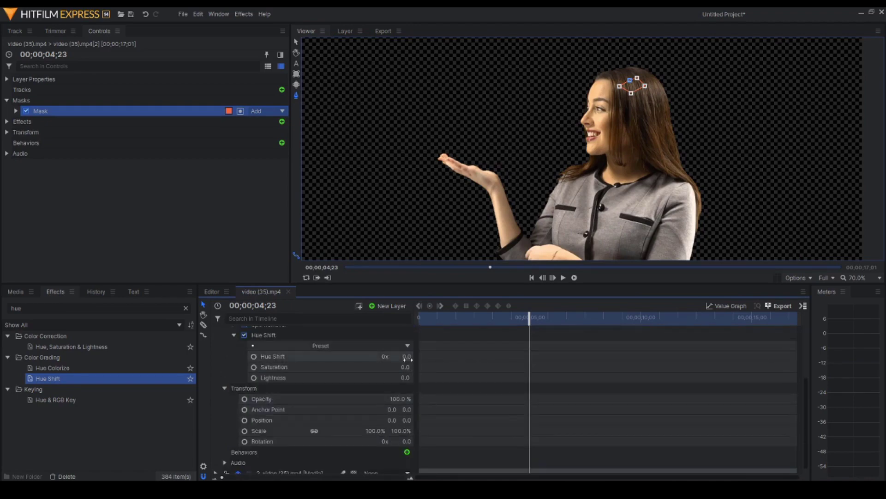
drag(406, 356, 456, 356)
scroll(299, 350, up, 4)
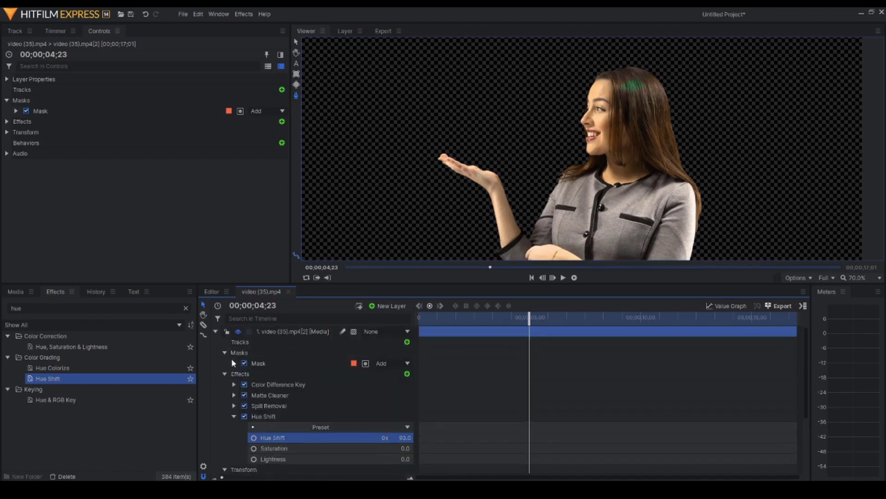
- Disable the head mask and set Hue Shift to 89, Saturation 100, Lightness -9
click(244, 363)
scroll(339, 398, down, 2)
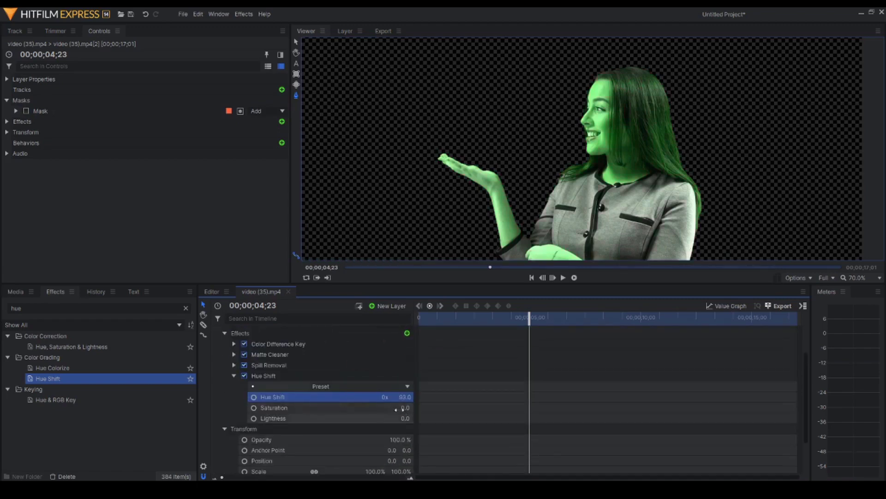
drag(408, 397, 395, 417)
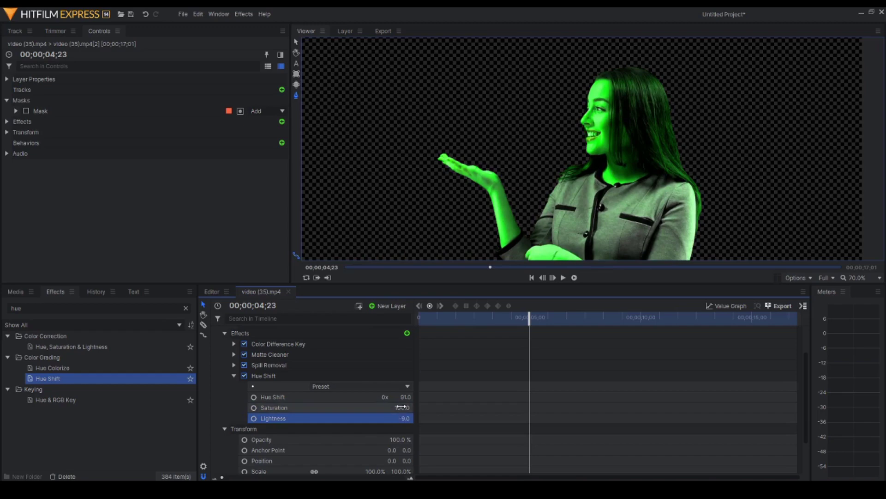
click(405, 397)
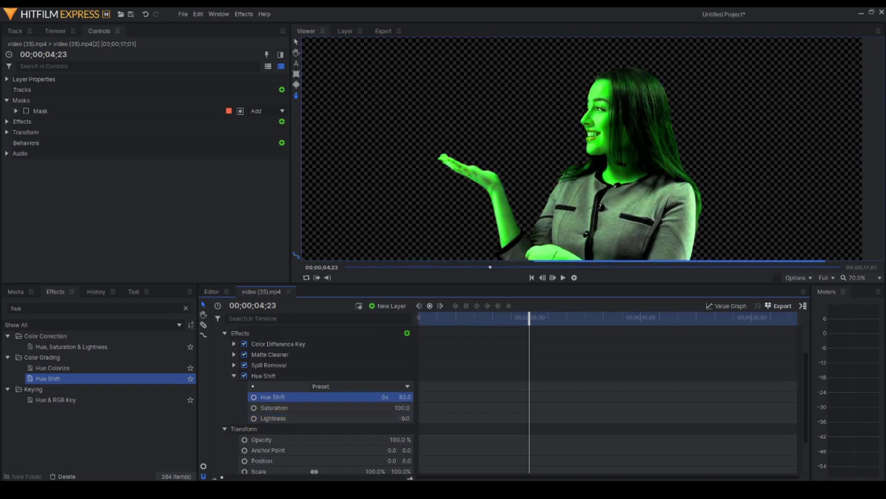
drag(405, 397, 401, 399)
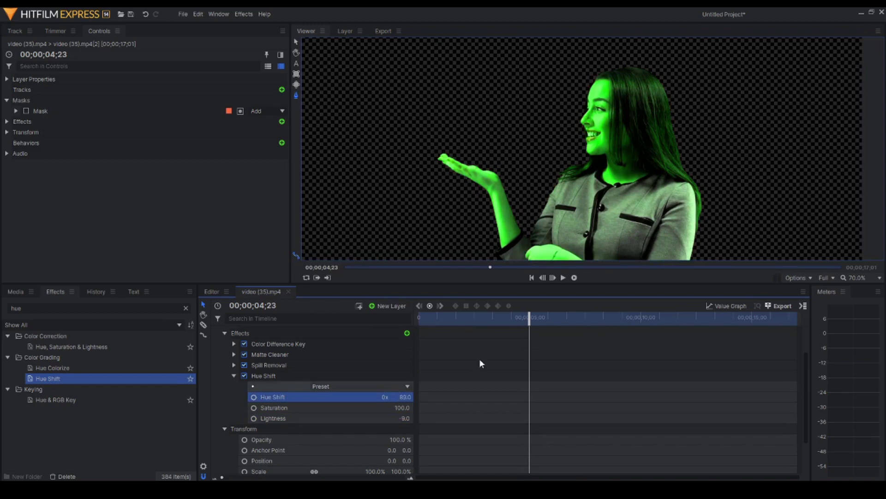
scroll(543, 377, down, 2)
scroll(439, 342, up, 4)
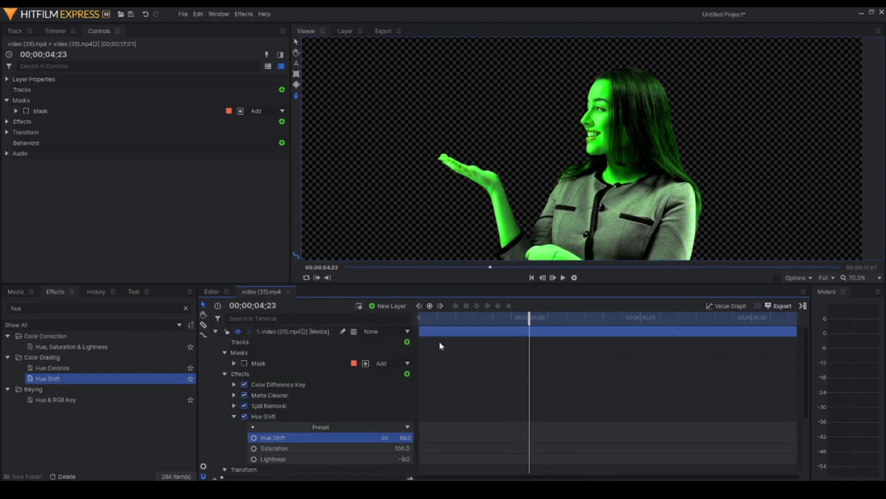
- Re-enable the head mask and keyframe its Expansion at -71 px at 00;00;02;11
click(244, 362)
click(234, 364)
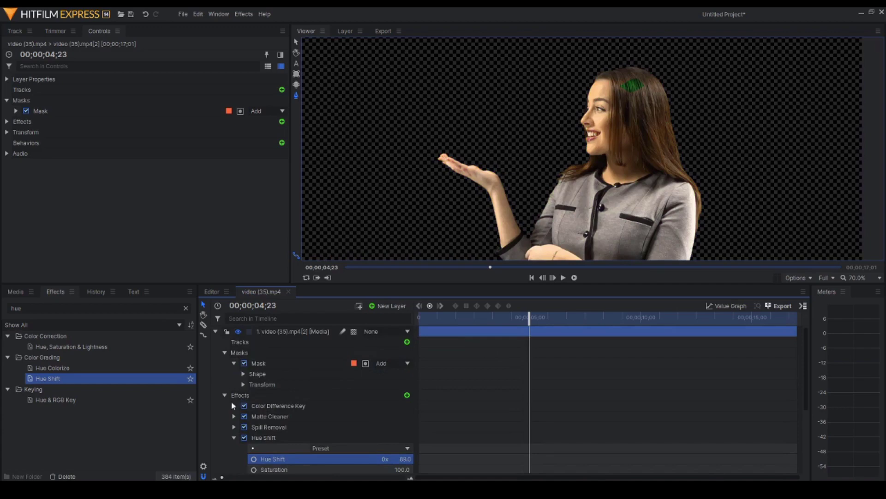
click(242, 374)
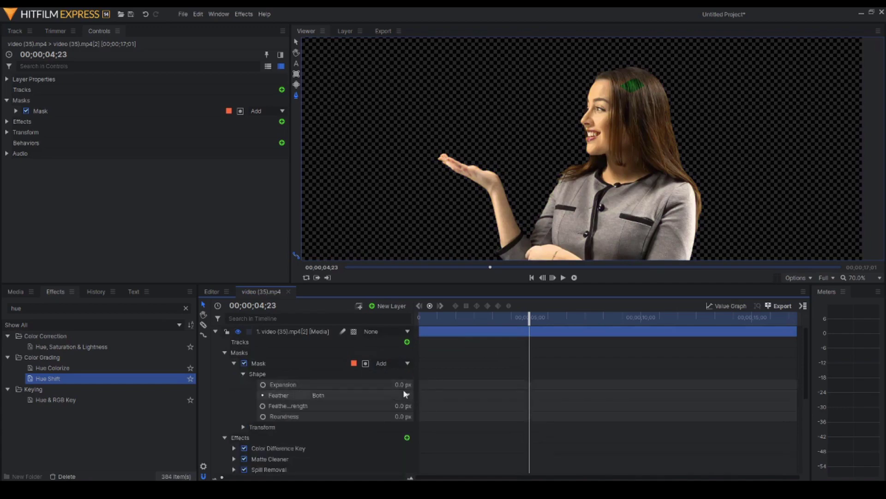
drag(402, 385, 364, 384)
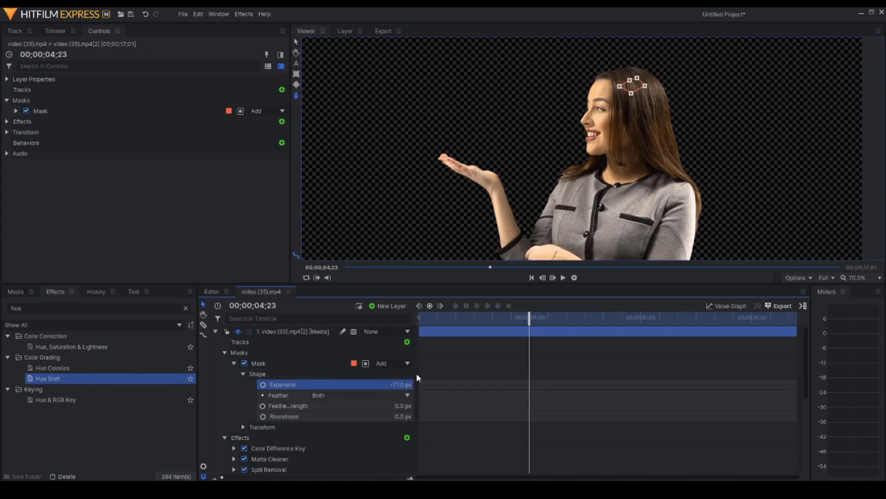
drag(502, 323, 473, 321)
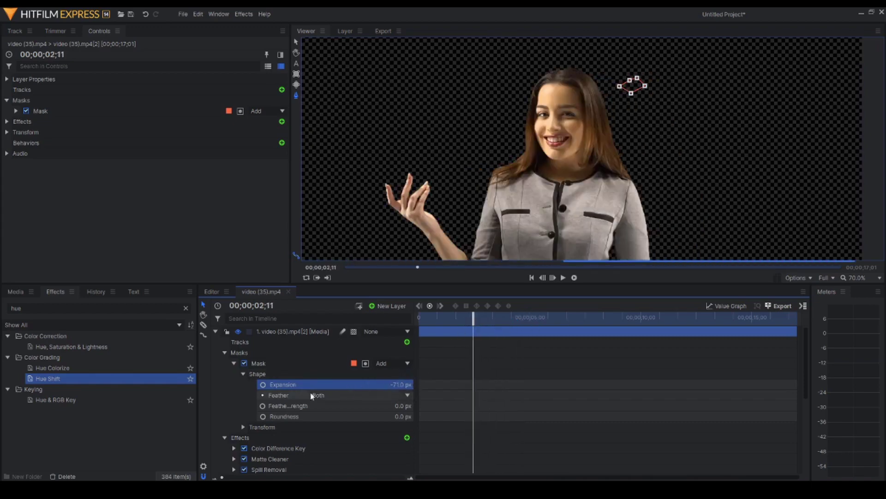
click(263, 384)
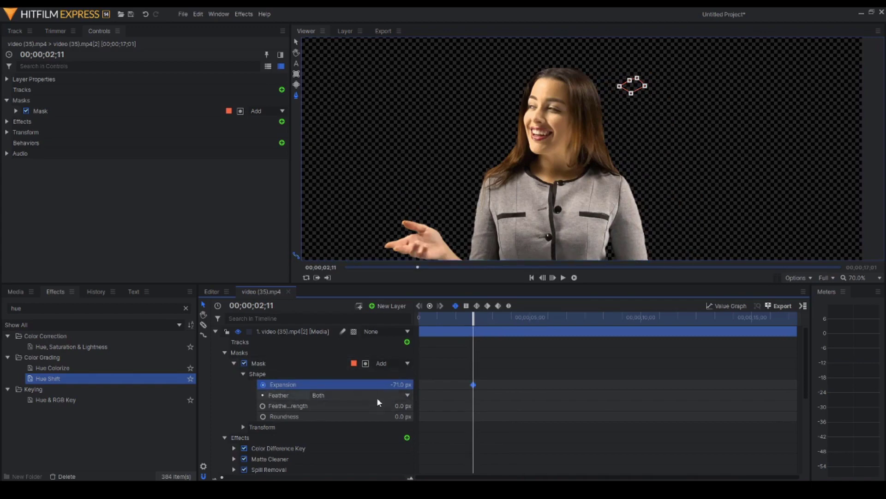
- At 00;00;05;18 set the mask Expansion to 373 px and Feather Strength to 152 px
drag(543, 320, 546, 318)
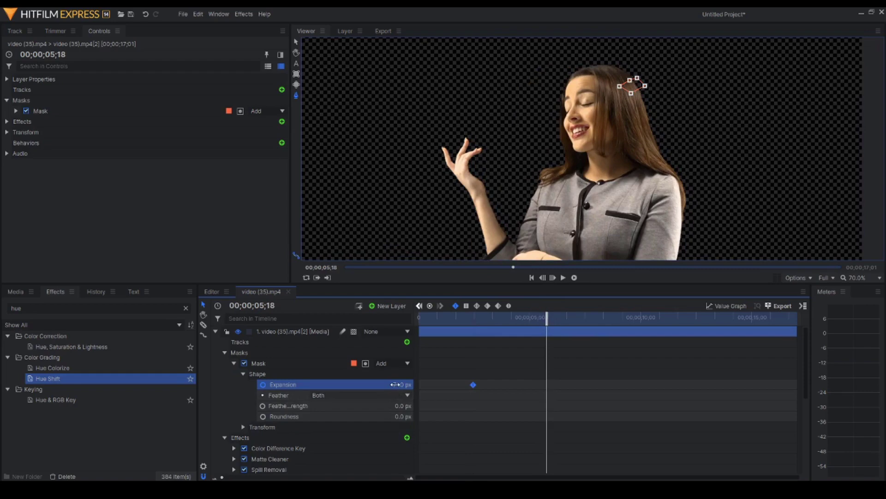
drag(397, 384, 662, 384)
drag(398, 384, 336, 384)
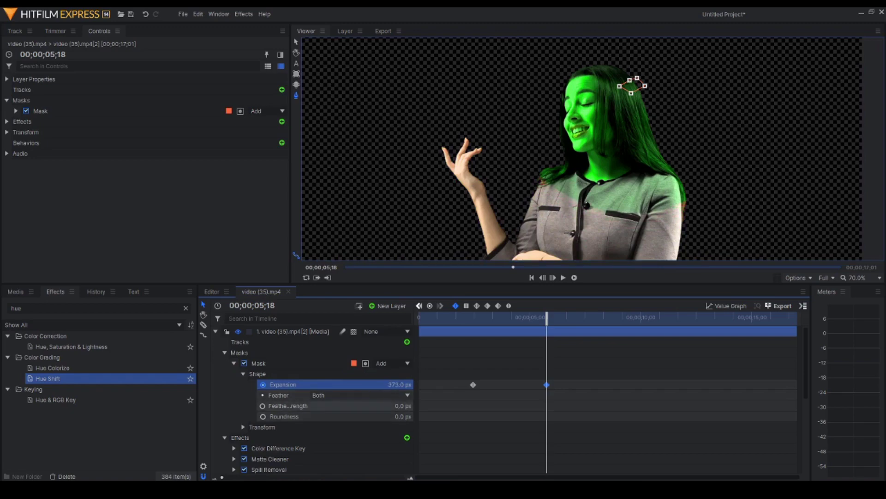
drag(398, 406, 416, 405)
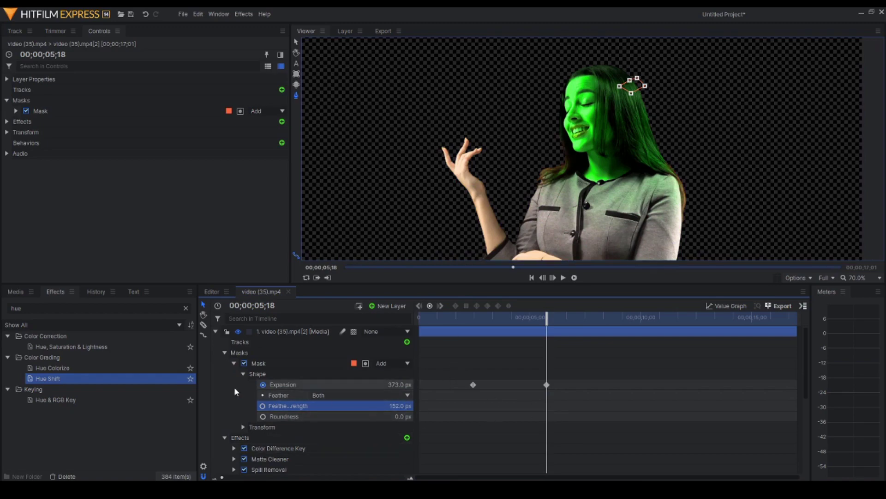
- Select the top video layer and pan the view up to show her jacket
click(215, 331)
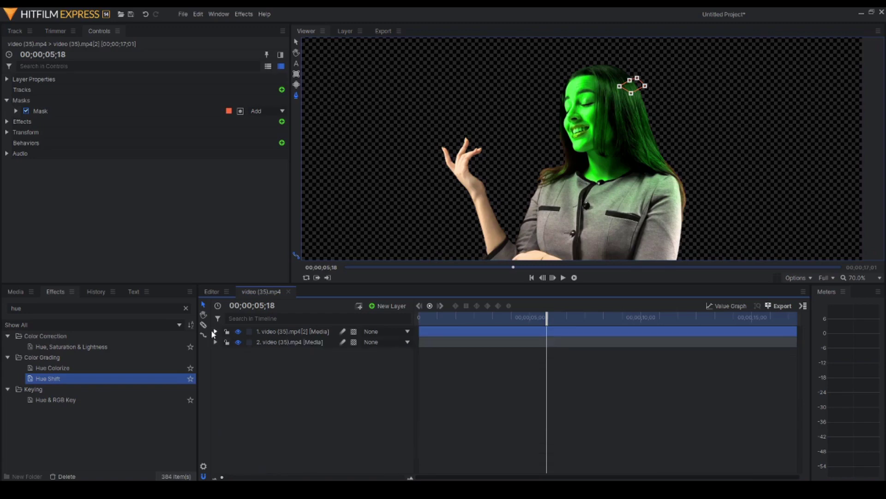
click(216, 331)
click(260, 331)
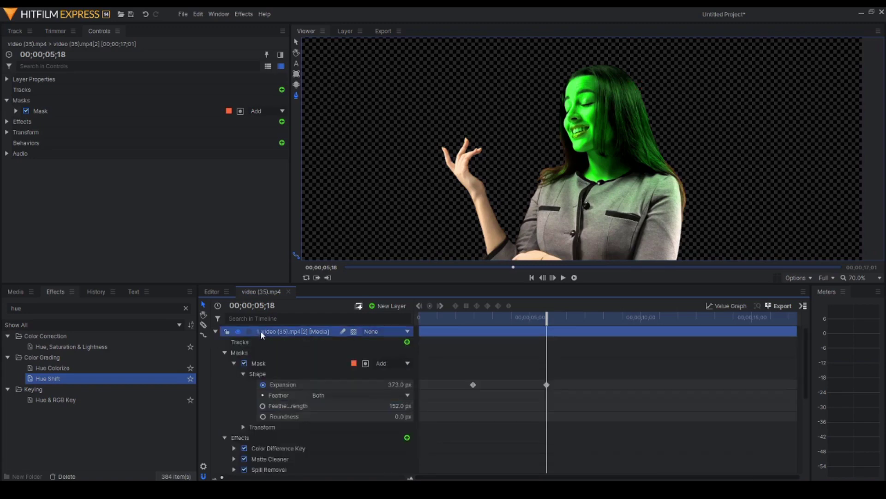
click(295, 95)
drag(624, 203, 631, 137)
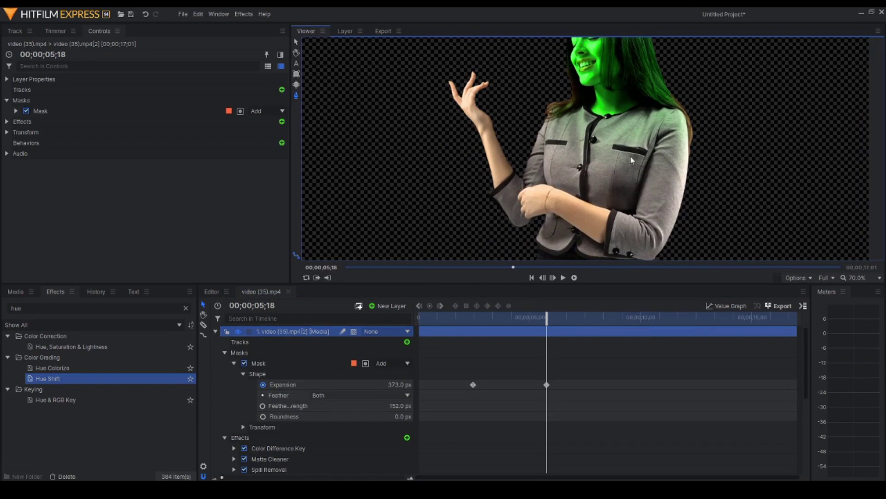
- Draw a second point mask over her jacket and torso
click(599, 147)
click(583, 154)
click(588, 164)
click(610, 161)
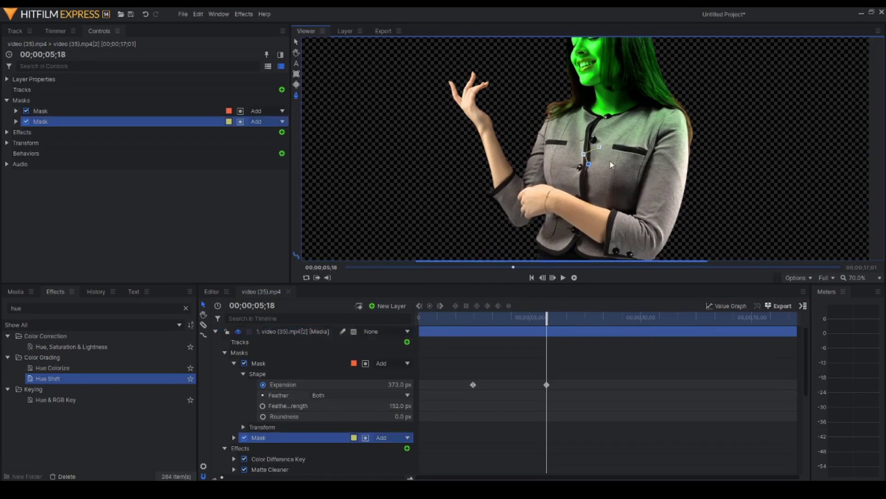
click(618, 150)
click(618, 150)
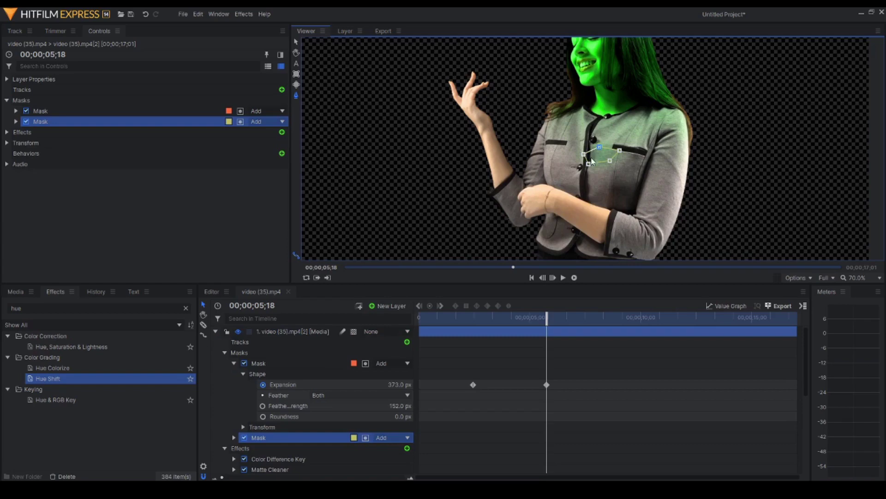
- At 00;00;03;10, keyframe the second mask's Expansion at a negative value
click(490, 318)
drag(490, 319, 495, 318)
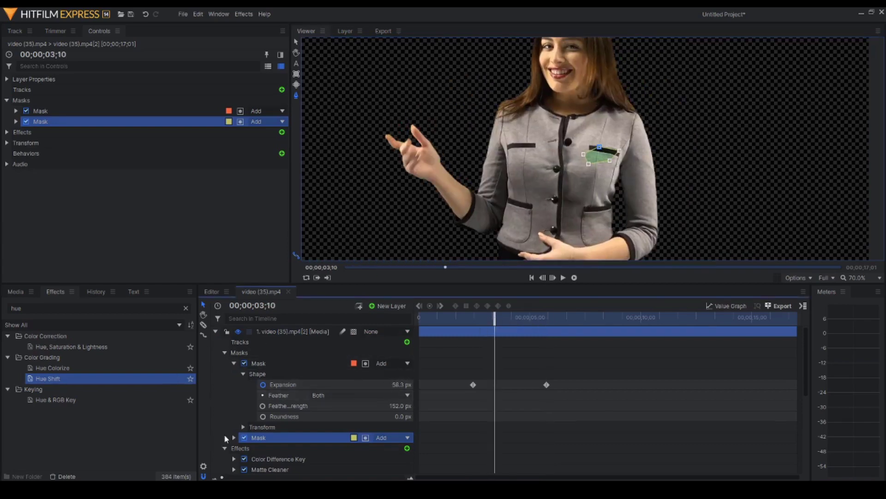
click(234, 437)
click(243, 447)
scroll(243, 444, down, 2)
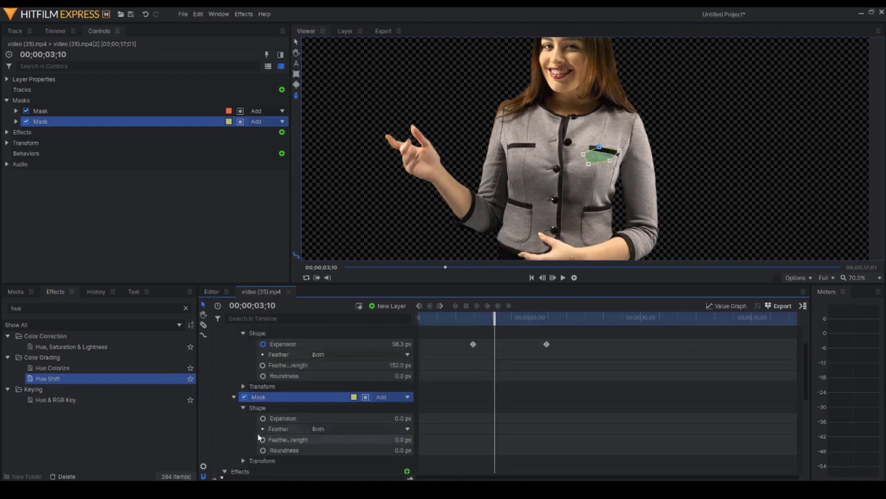
click(263, 418)
drag(407, 419, 296, 419)
- At 00;00;07;05 raise the second mask's Expansion to 2000 px and feather it 152 px
drag(570, 316, 579, 320)
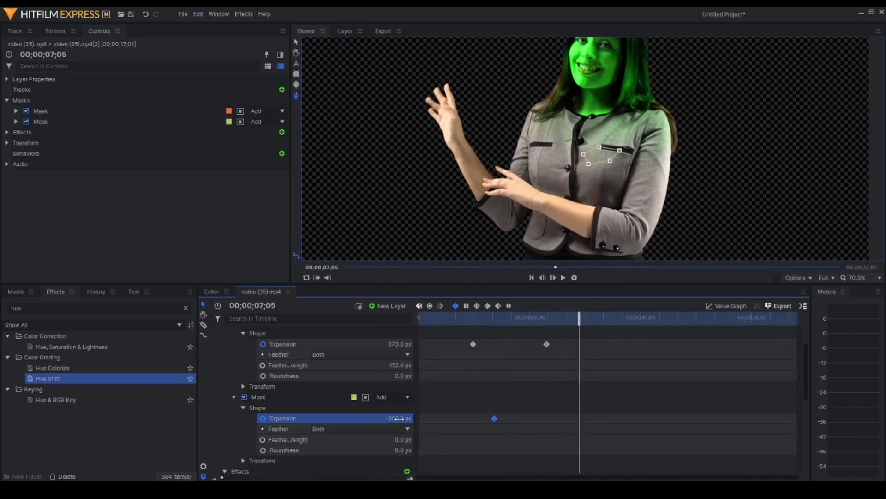
drag(399, 419, 847, 419)
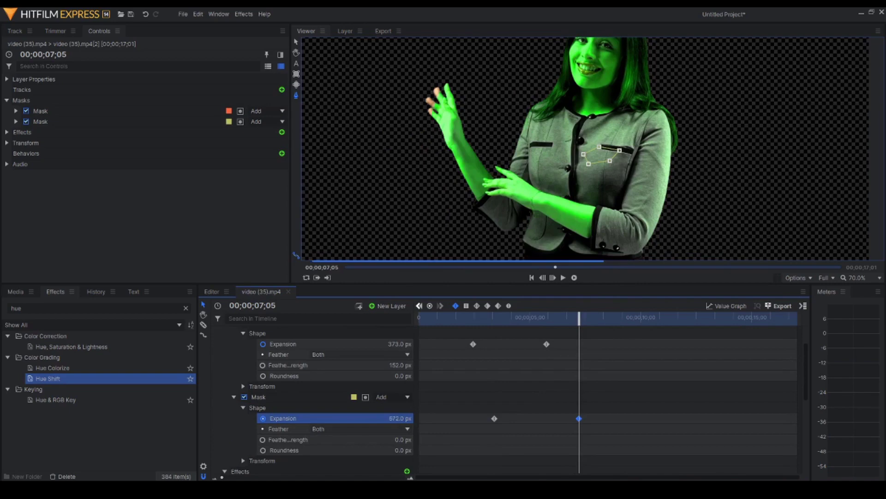
drag(399, 418, 877, 419)
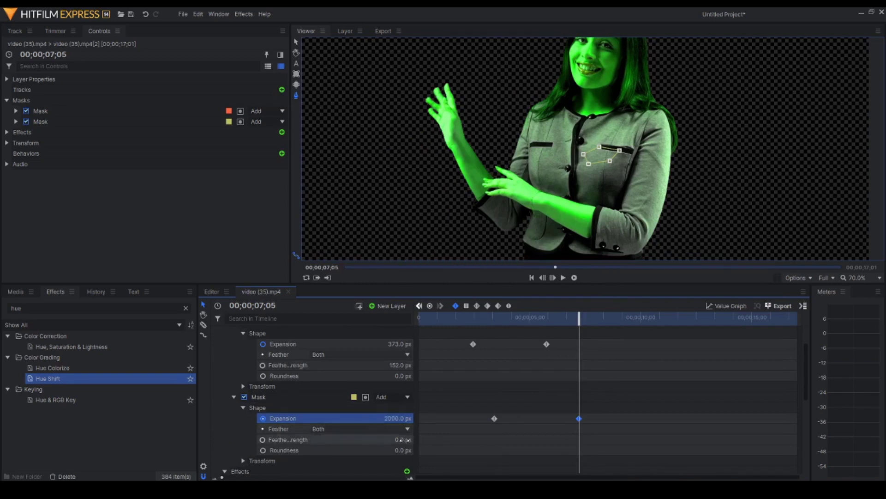
drag(403, 439, 433, 440)
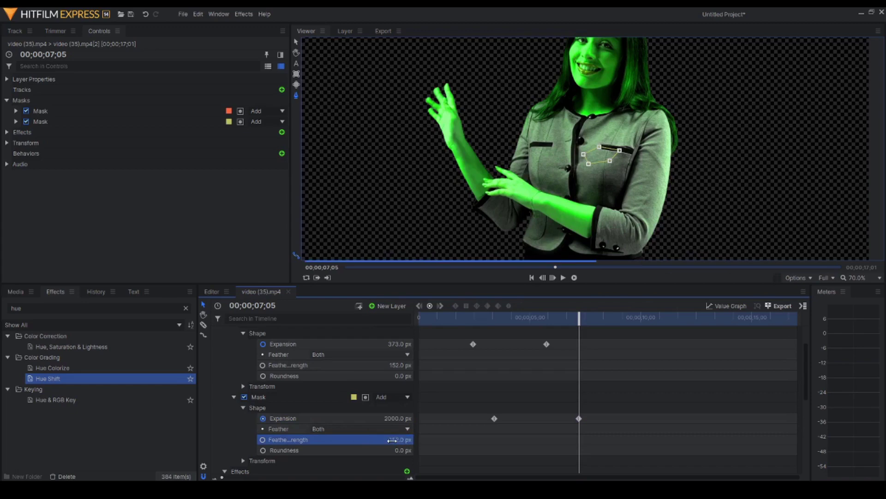
scroll(687, 95, down, 3)
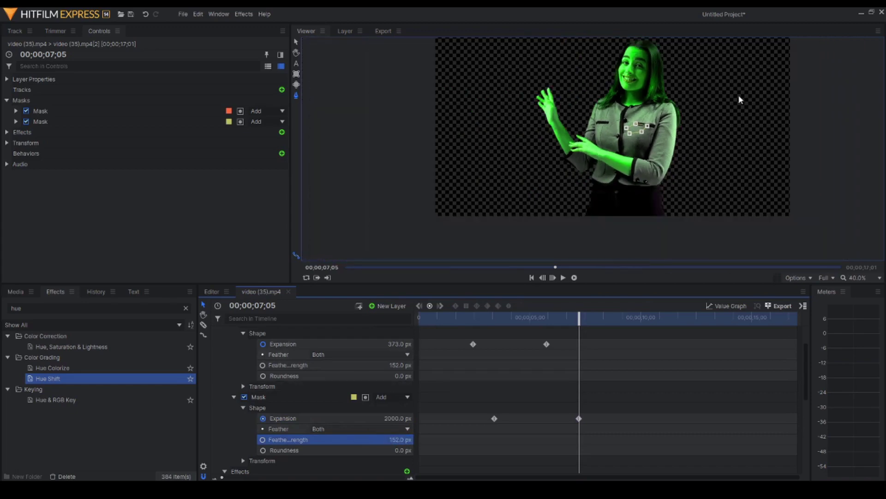
click(462, 317)
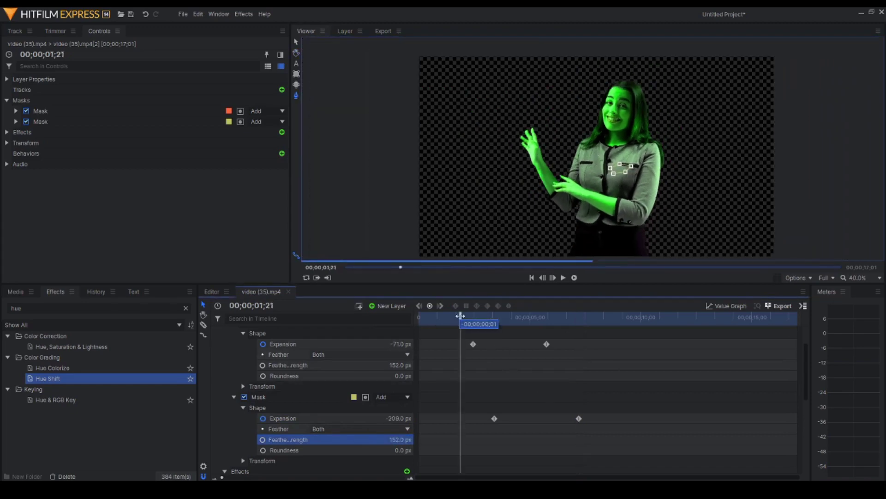
click(563, 277)
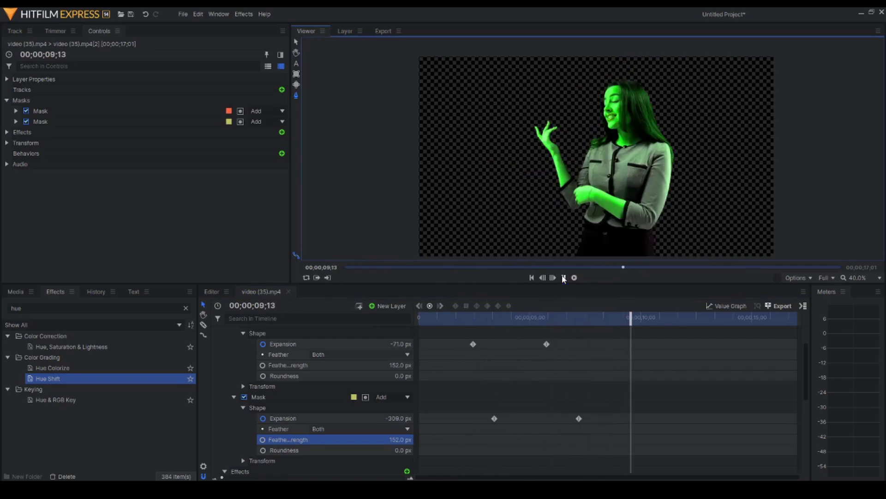
click(564, 278)
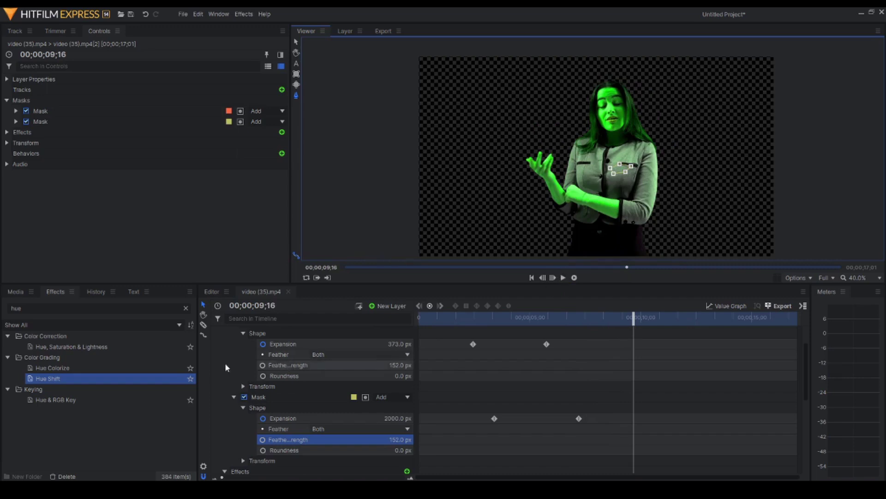
scroll(222, 365, up, 2)
click(215, 332)
click(215, 332)
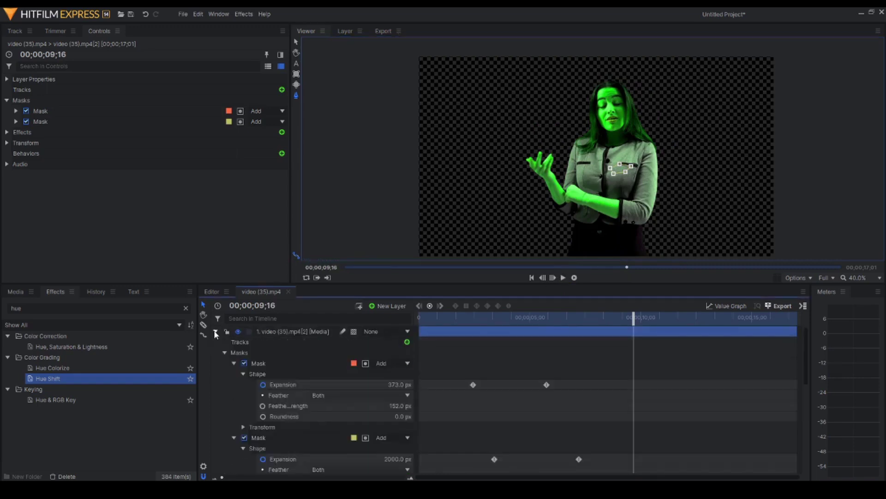
scroll(249, 412, down, 4)
scroll(367, 423, down, 2)
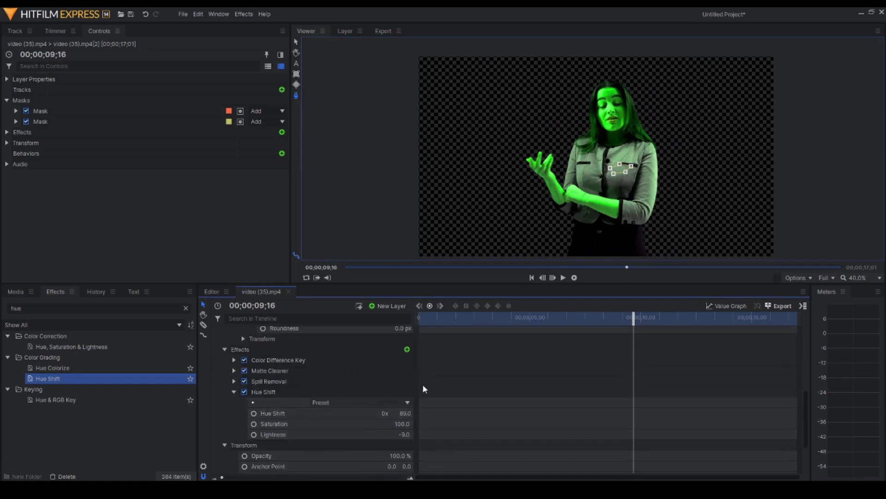
drag(406, 414, 351, 413)
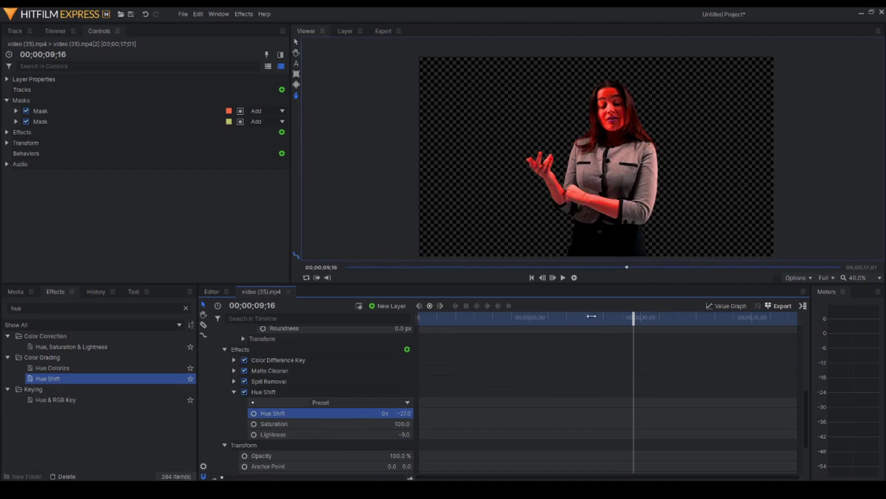
drag(592, 316, 554, 327)
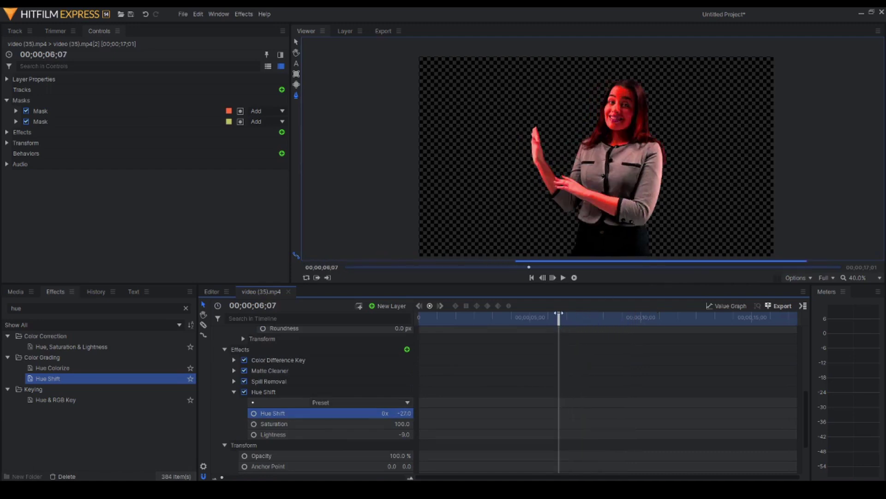
click(405, 413)
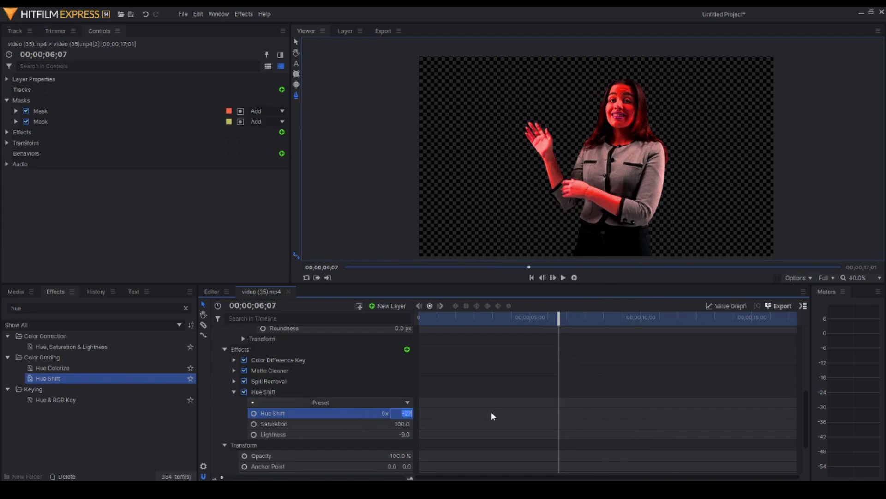
text(89)
key(Return)
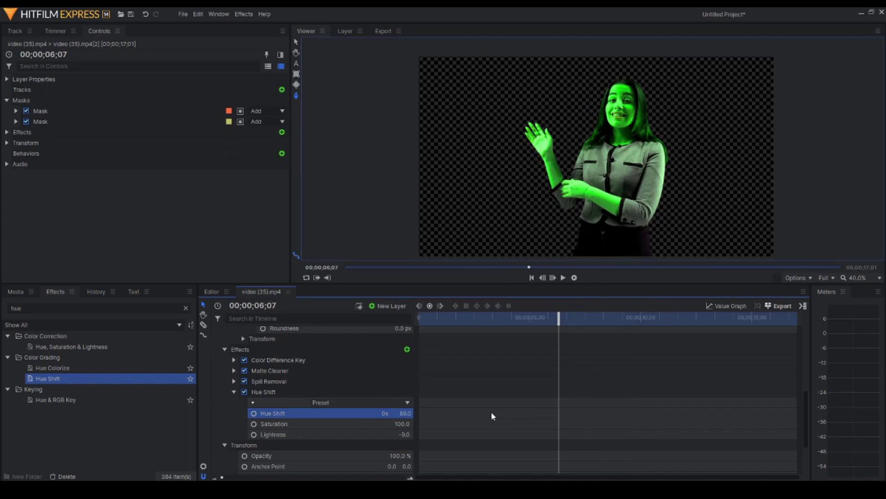
mouse_move(534, 318)
mouse_down()
mouse_move(510, 319)
mouse_move(534, 318)
mouse_move(533, 309)
mouse_up()
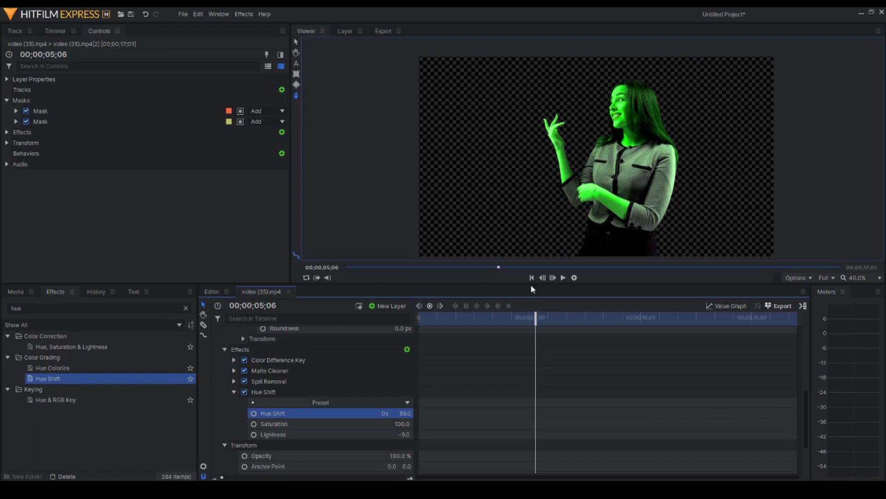
scroll(594, 400, up, 5)
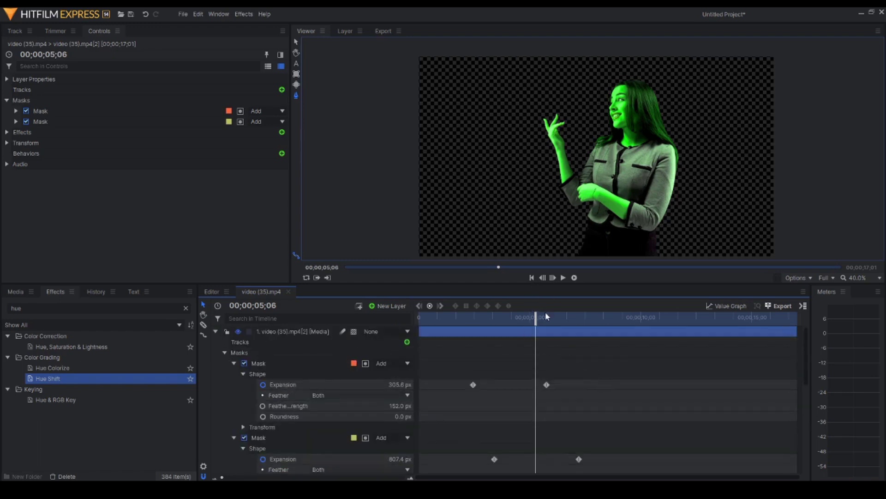
drag(546, 316, 560, 305)
scroll(329, 415, down, 4)
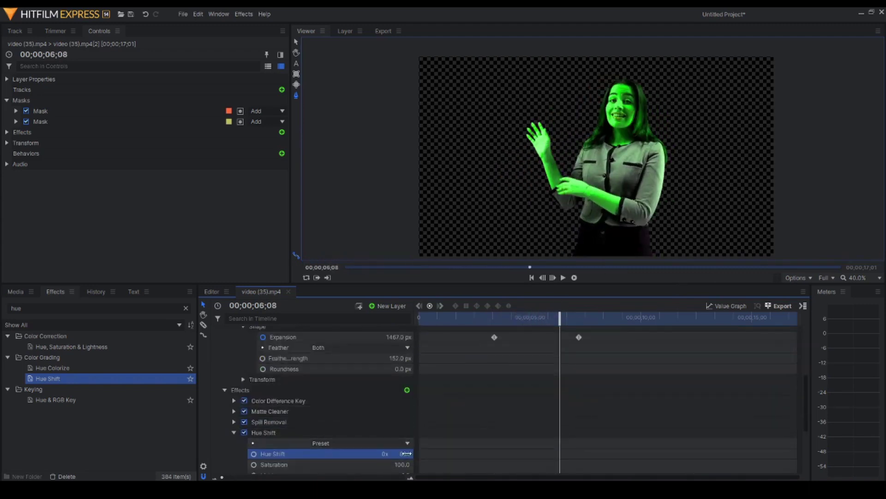
drag(406, 454, 323, 454)
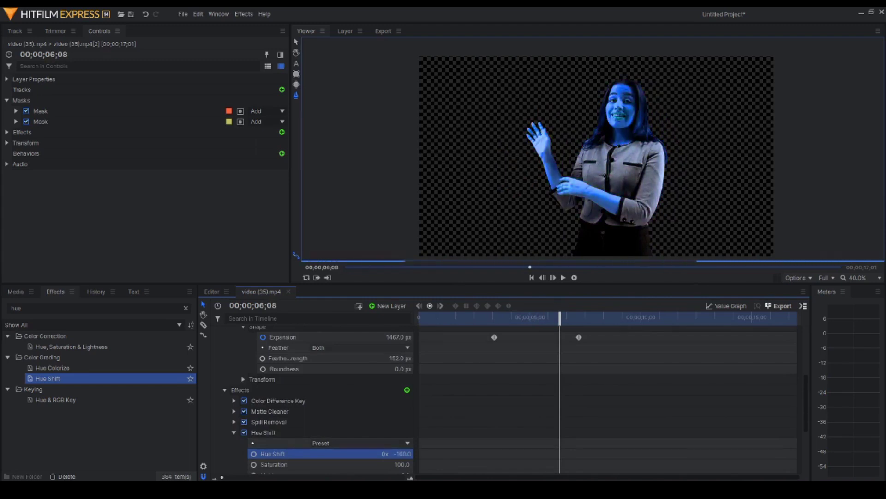
click(406, 454)
text(8)
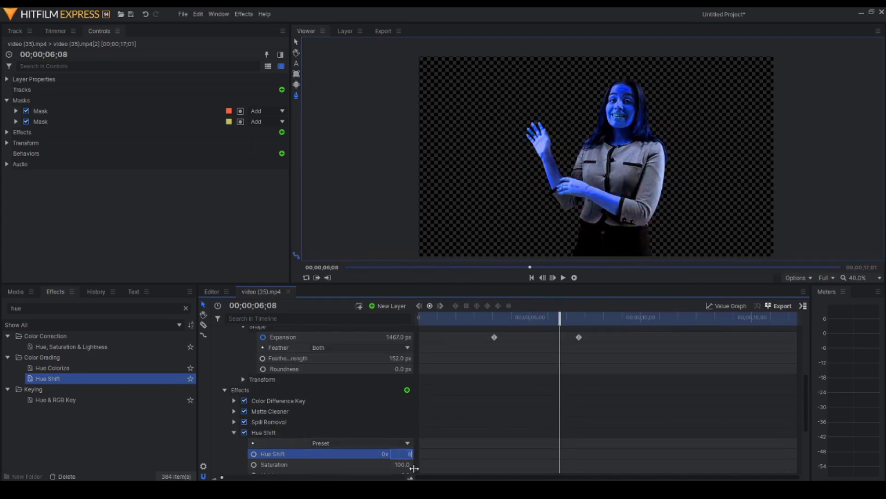
text(9)
key(Return)
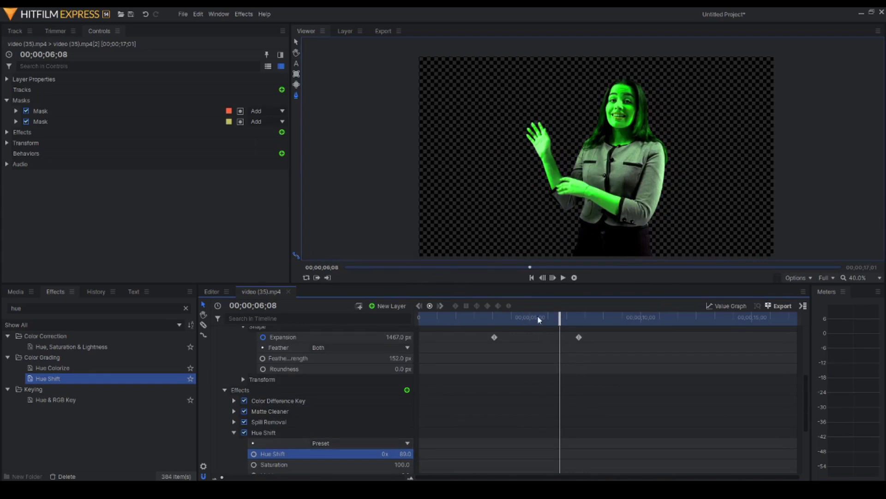
drag(561, 318, 645, 314)
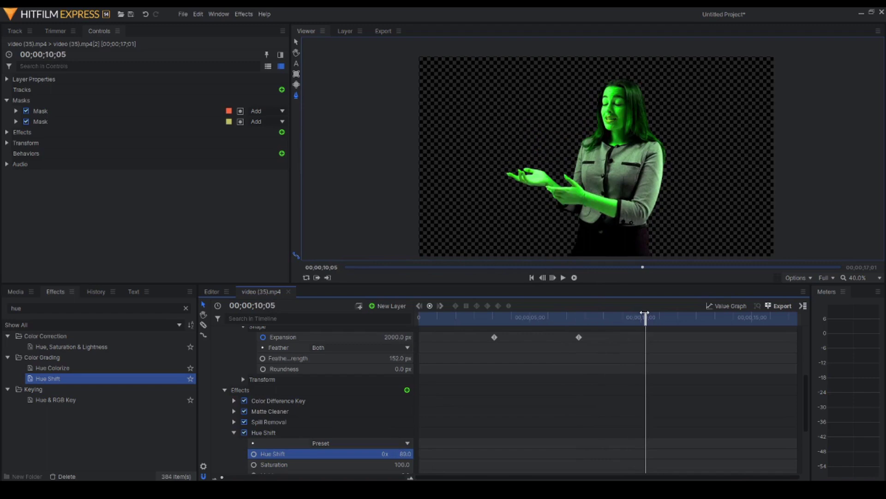